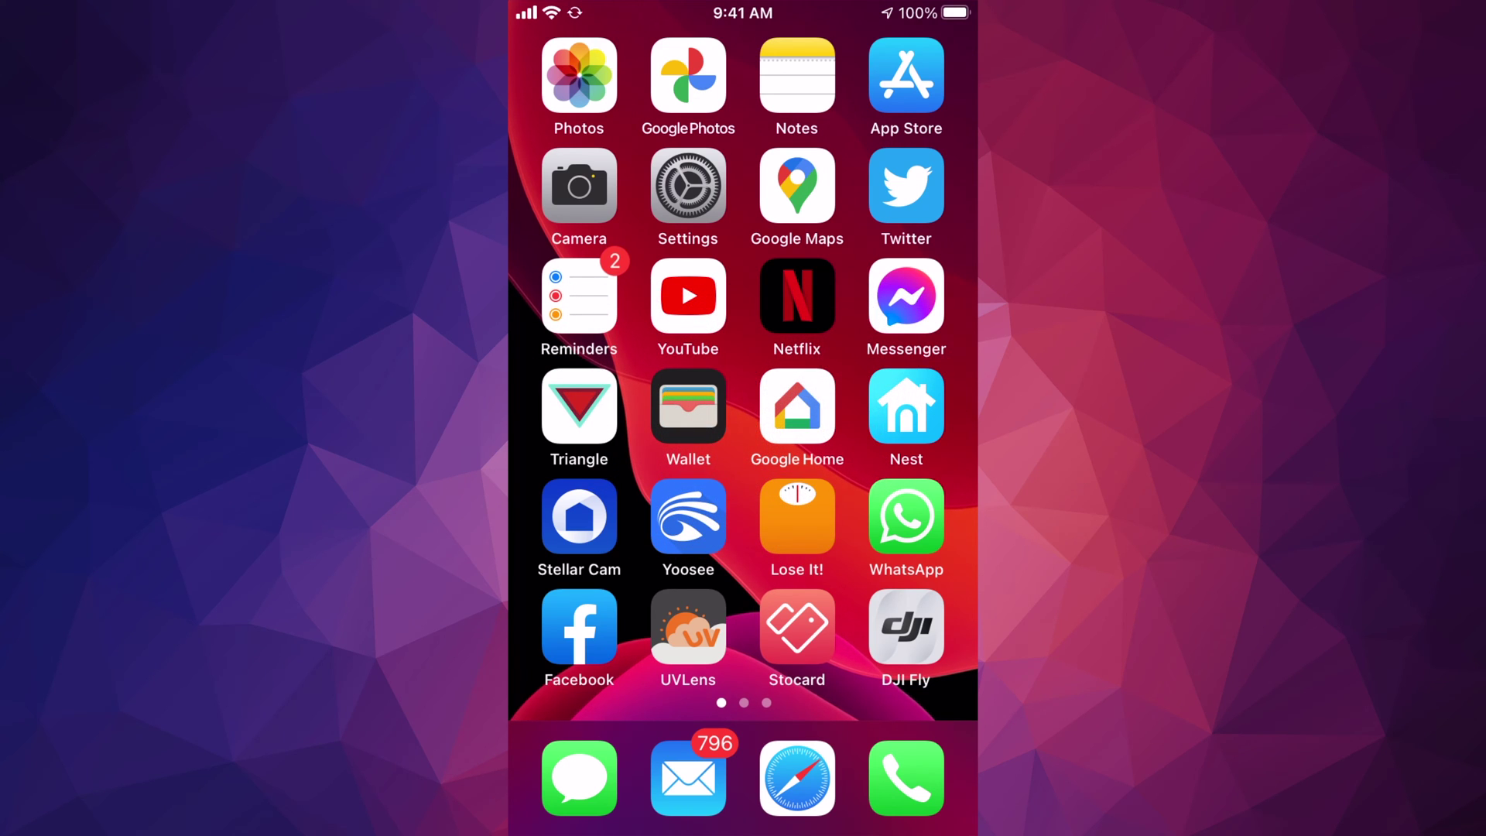
# Launch the App Store and open the Account page from the profile picture.
pyautogui.click(906, 75)
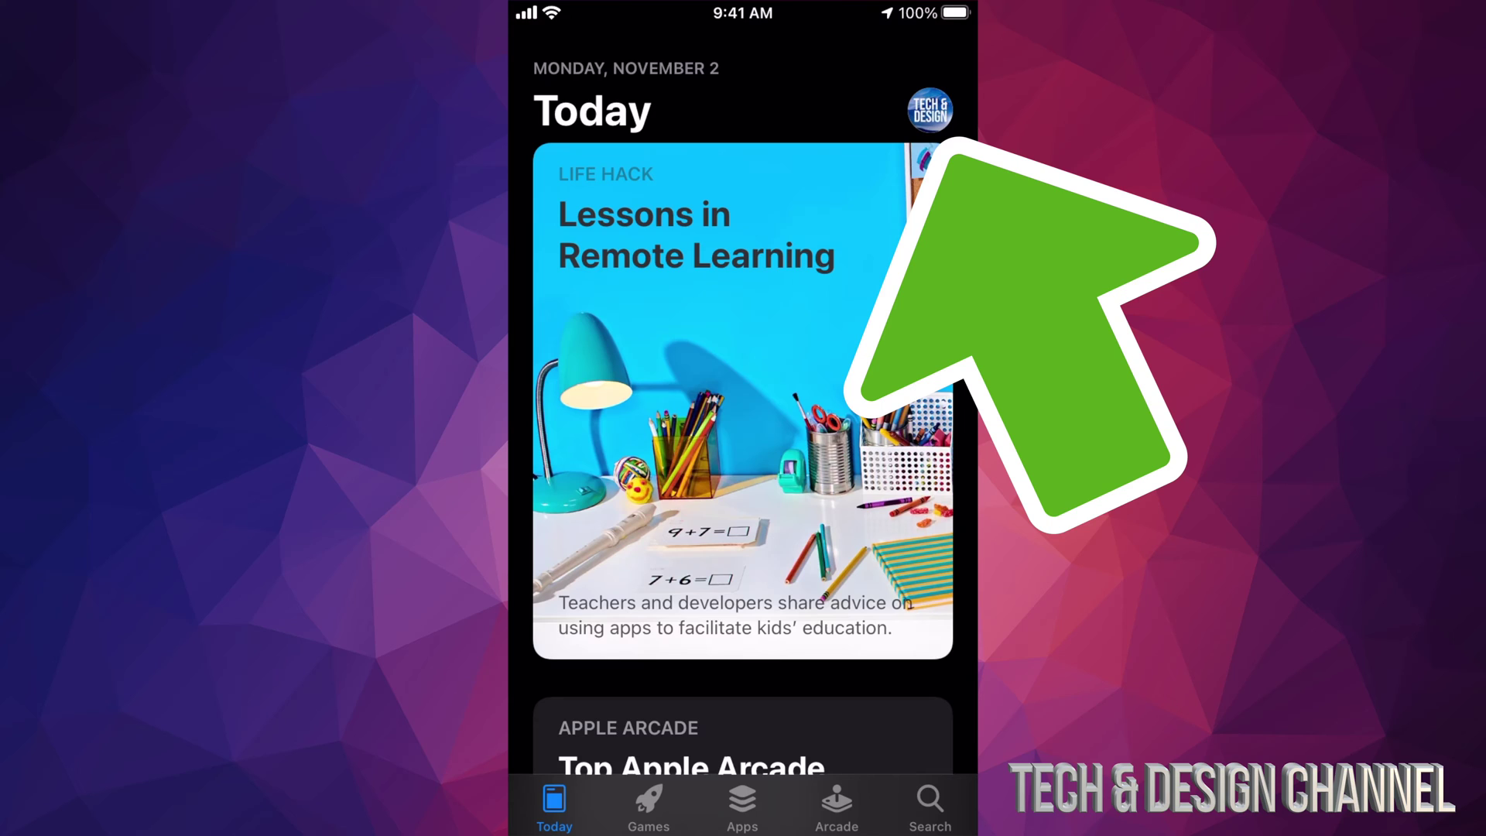
pyautogui.click(929, 111)
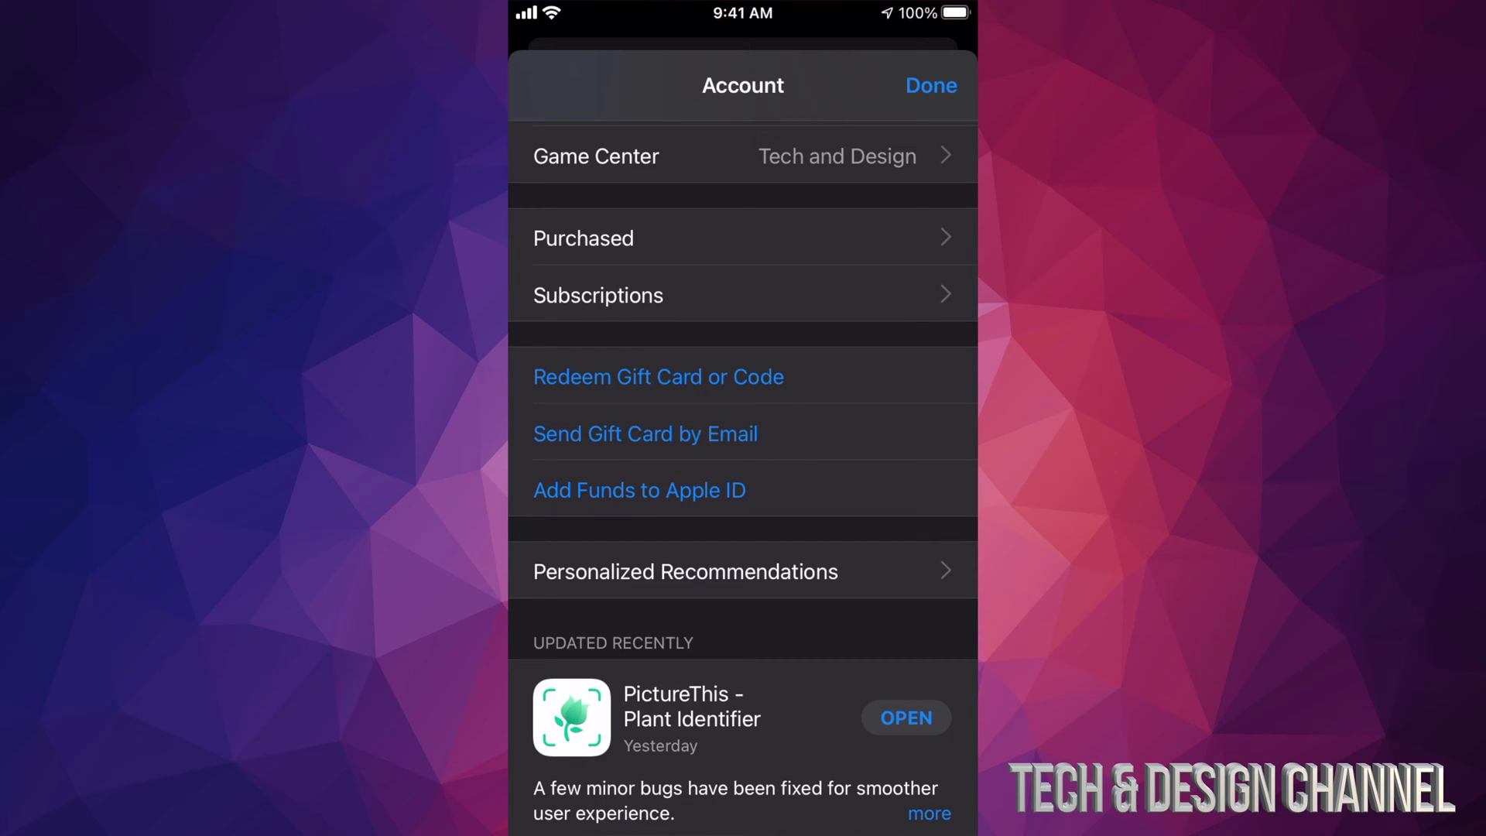
# Scroll the Account page past the recently updated apps to the Sign Out option.
pyautogui.scroll(-5, 743, 477)
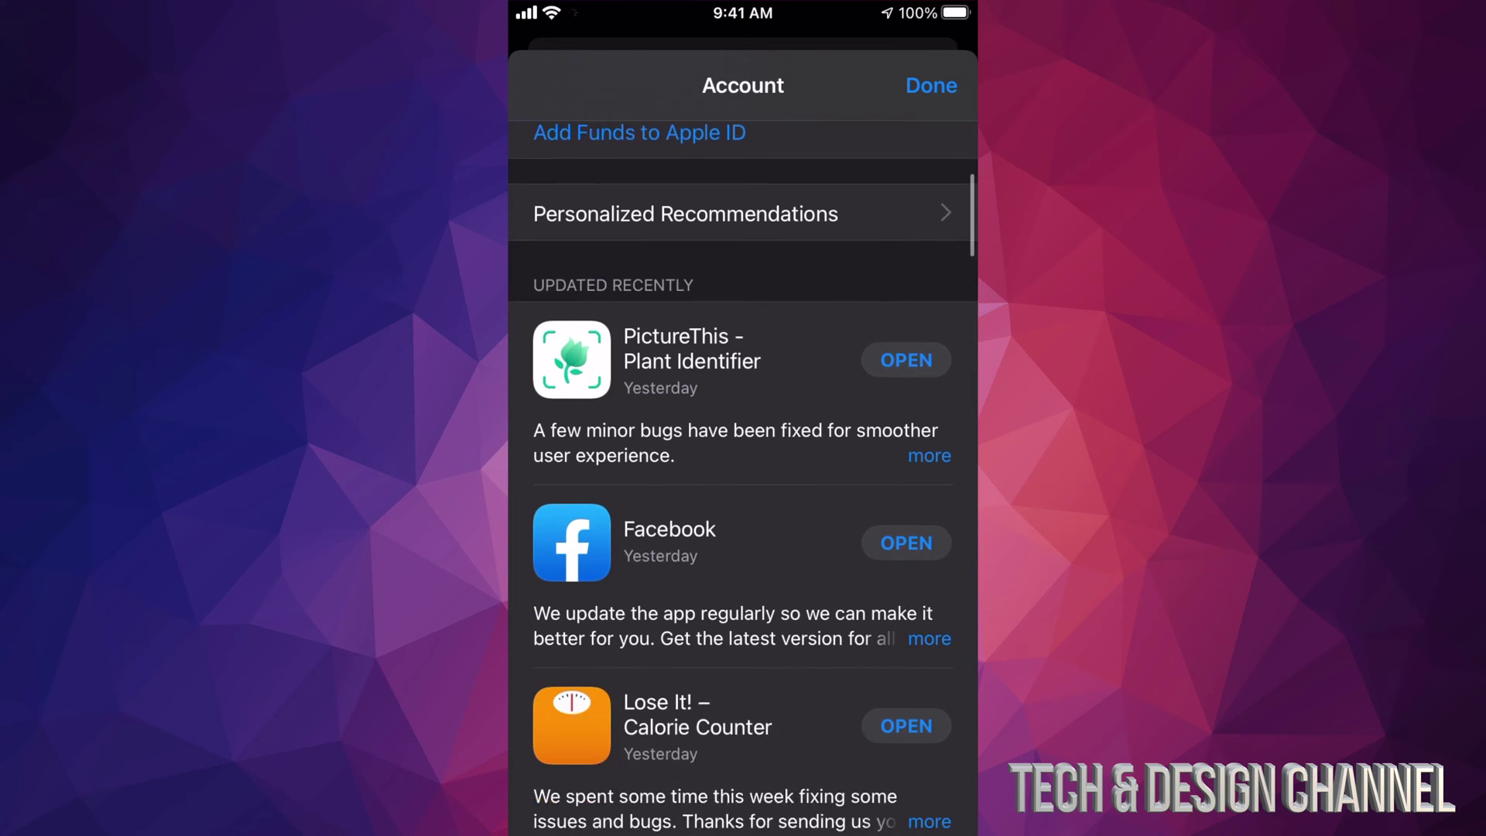
pyautogui.scroll(-5, 743, 478)
pyautogui.scroll(-5, 744, 477)
pyautogui.scroll(-5, 743, 478)
pyautogui.scroll(-5, 743, 477)
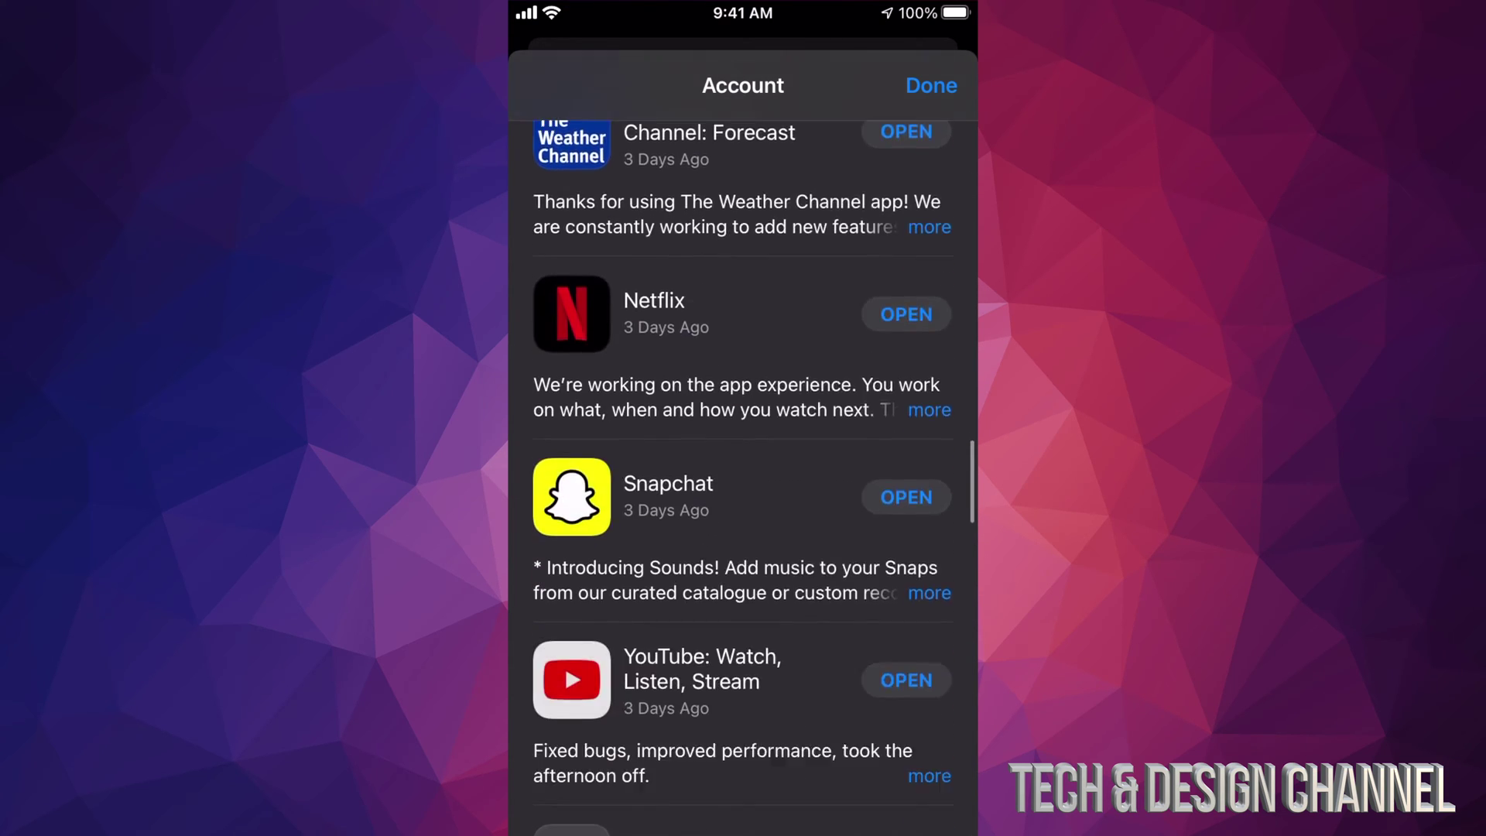
pyautogui.scroll(-5, 744, 476)
pyautogui.scroll(-5, 744, 477)
pyautogui.scroll(-3, 743, 478)
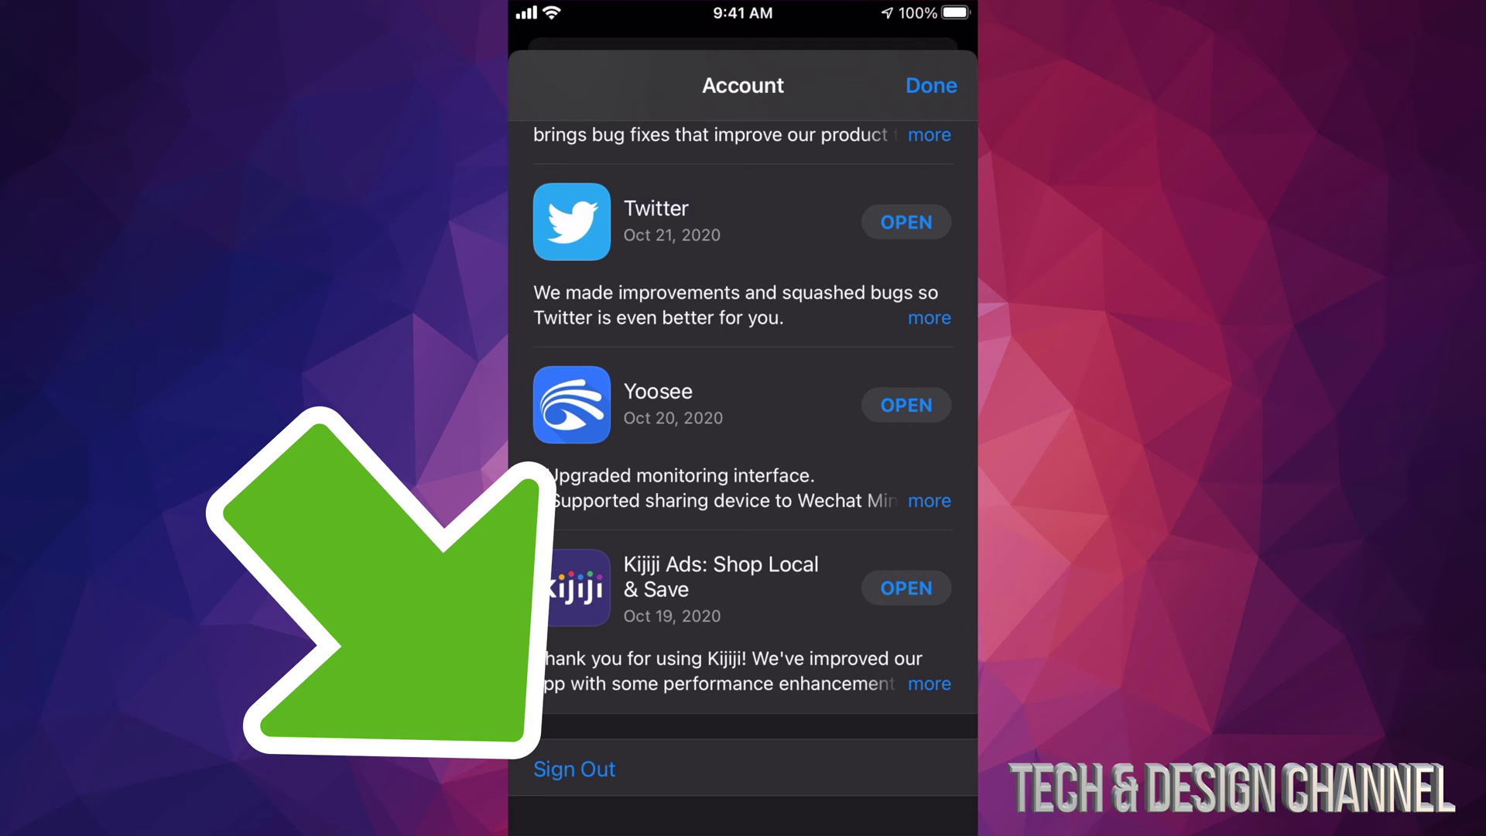
# Return to the top of the signed-out Account page and select the Apple ID field.
pyautogui.scroll(2, 743, 478)
pyautogui.scroll(5, 743, 477)
pyautogui.scroll(5, 743, 477)
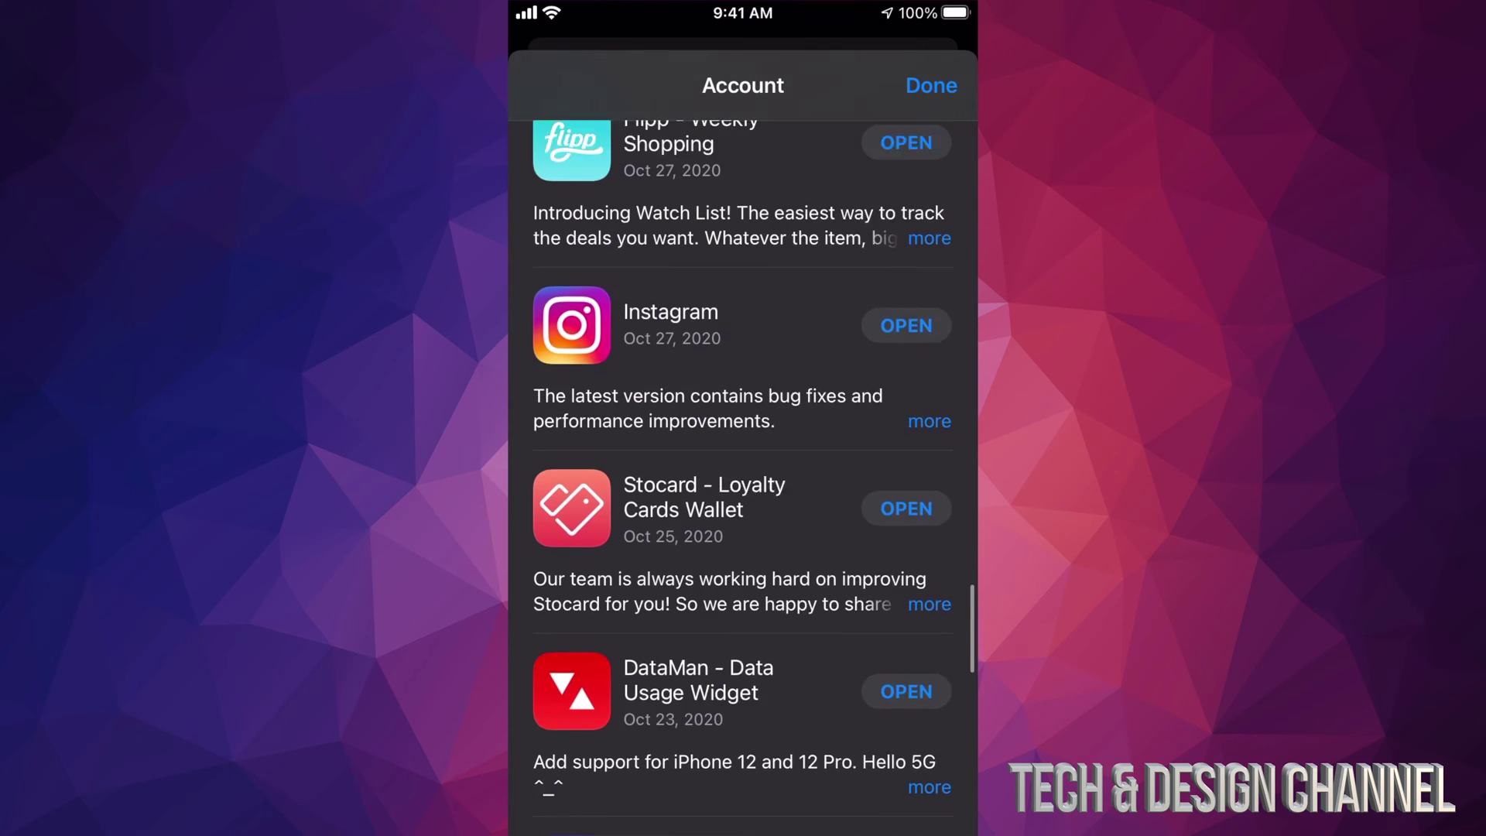
pyautogui.scroll(3, 743, 477)
pyautogui.scroll(10, 743, 476)
pyautogui.scroll(1, 743, 477)
pyautogui.scroll(2, 744, 478)
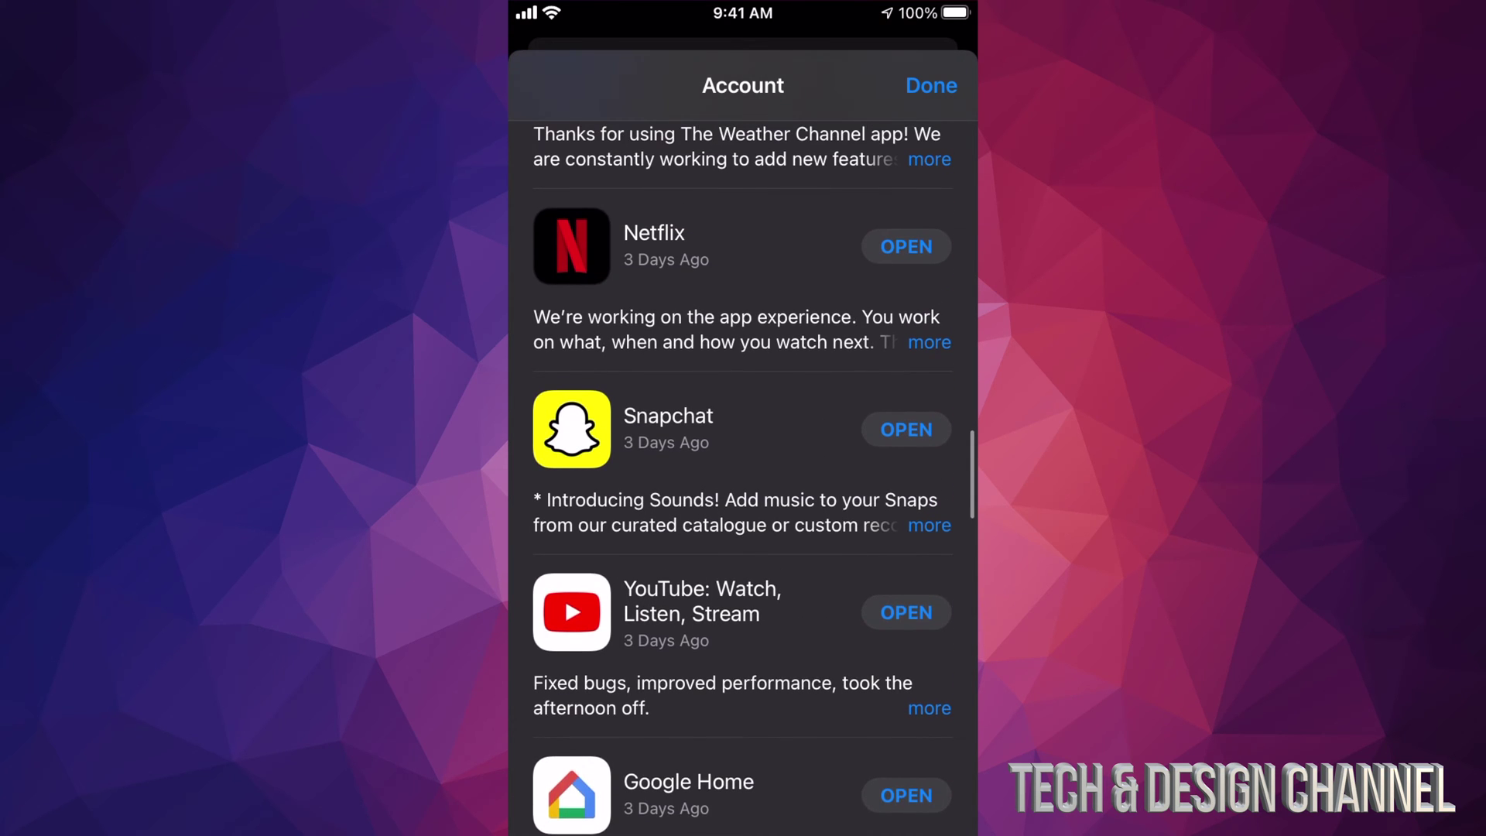
pyautogui.scroll(3, 743, 477)
pyautogui.scroll(3, 743, 477)
pyautogui.scroll(2, 743, 477)
pyautogui.scroll(2, 743, 477)
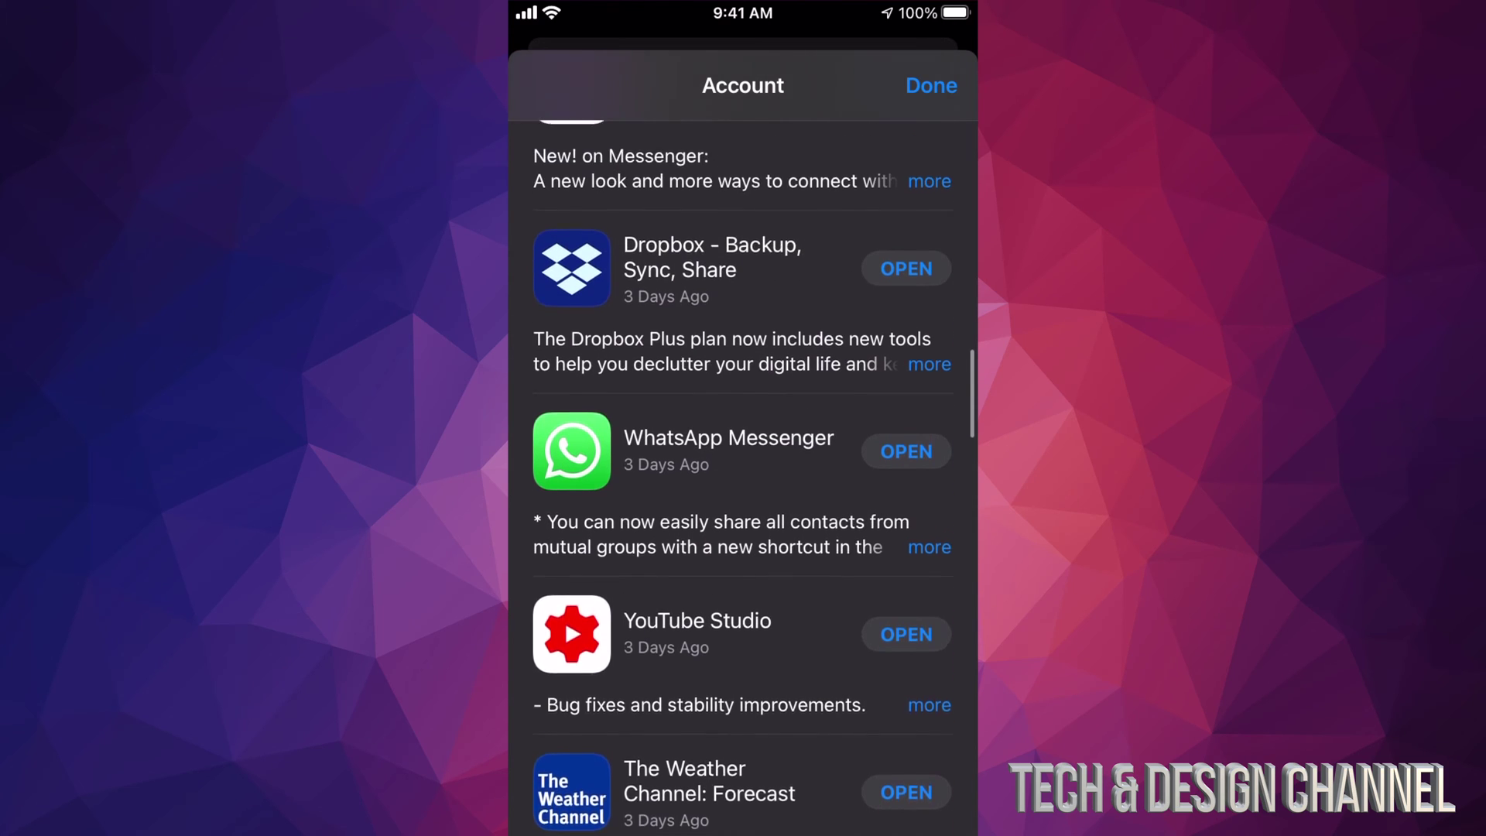
pyautogui.scroll(5, 743, 477)
pyautogui.scroll(3, 744, 477)
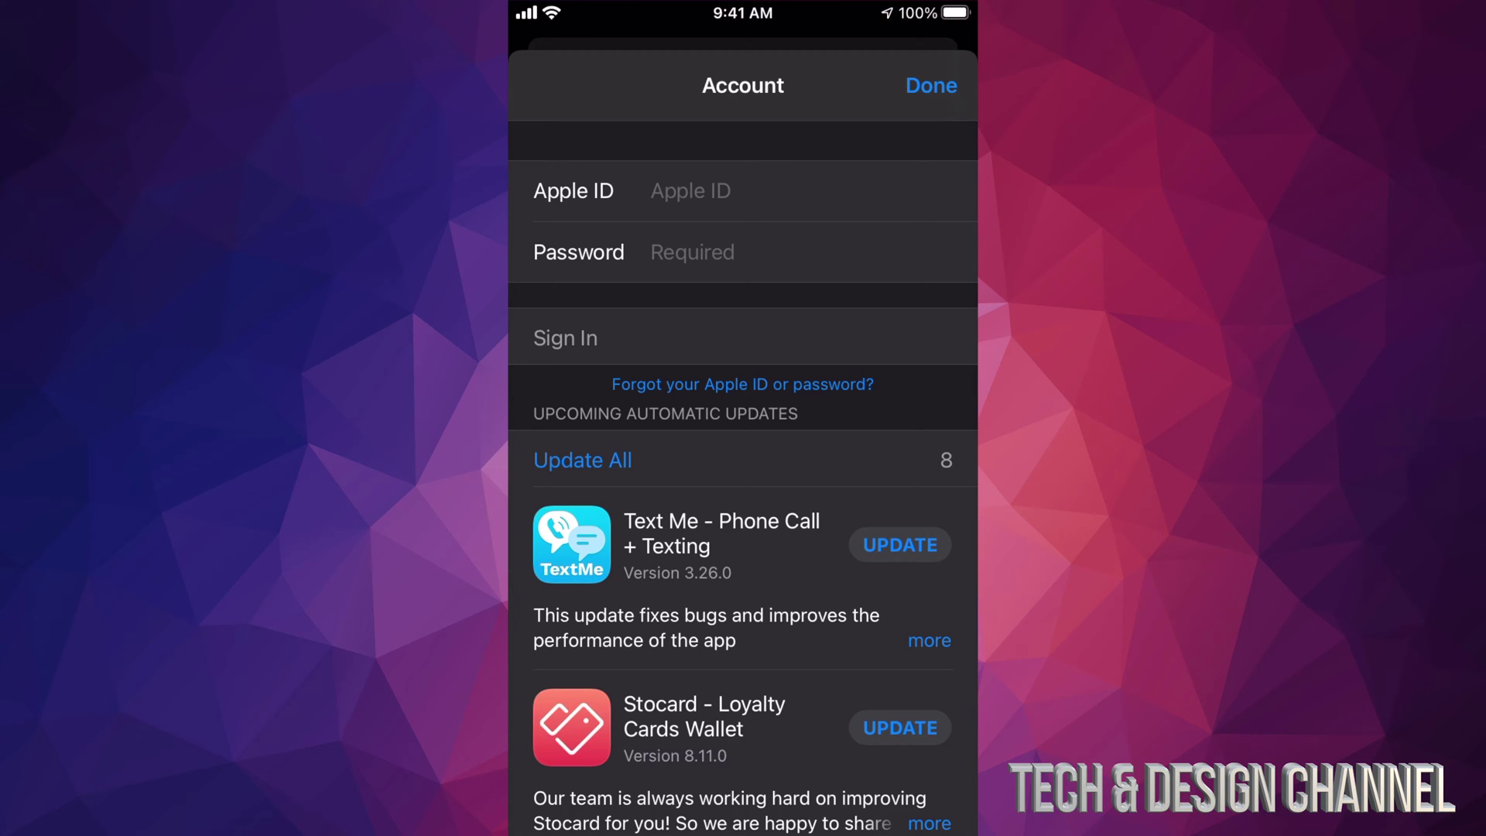
pyautogui.click(690, 190)
# Close the Account page and browse the home screen pages, ending on the first page.
pyautogui.click(931, 86)
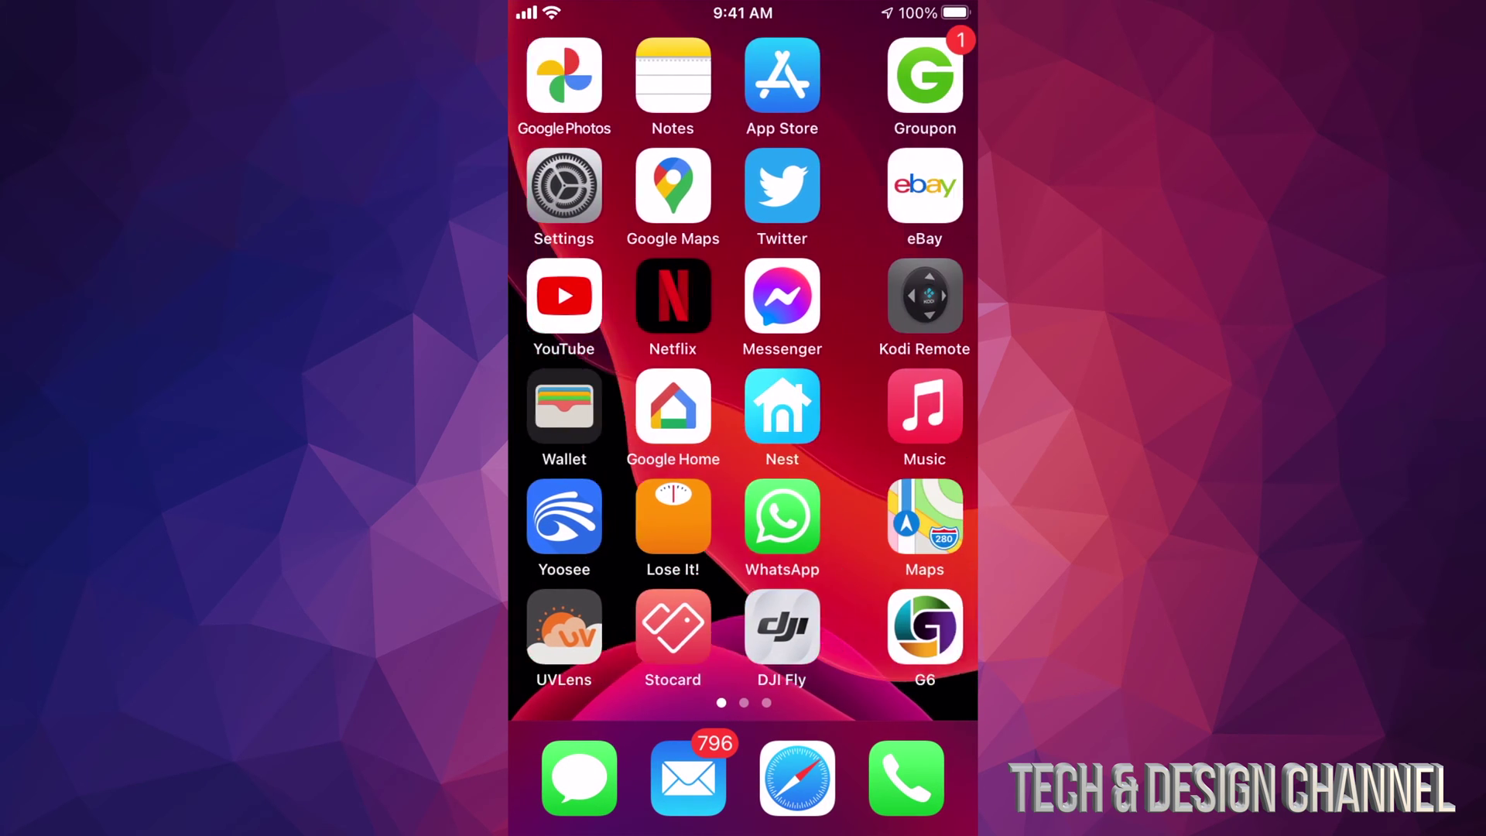
pyautogui.hscroll(10, 743, 364)
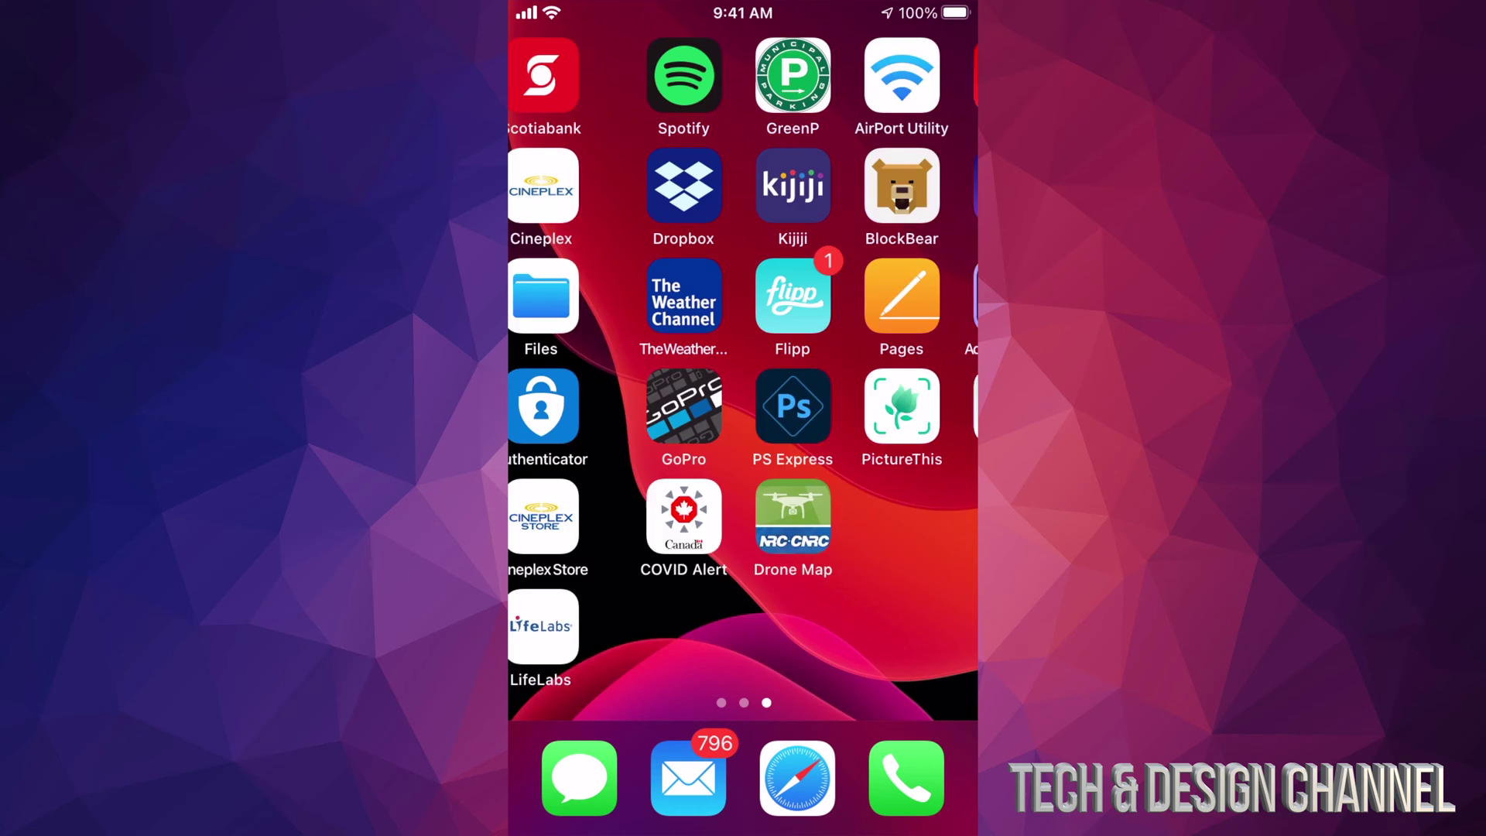
pyautogui.hscroll(-5, 743, 363)
pyautogui.hscroll(-5, 743, 364)
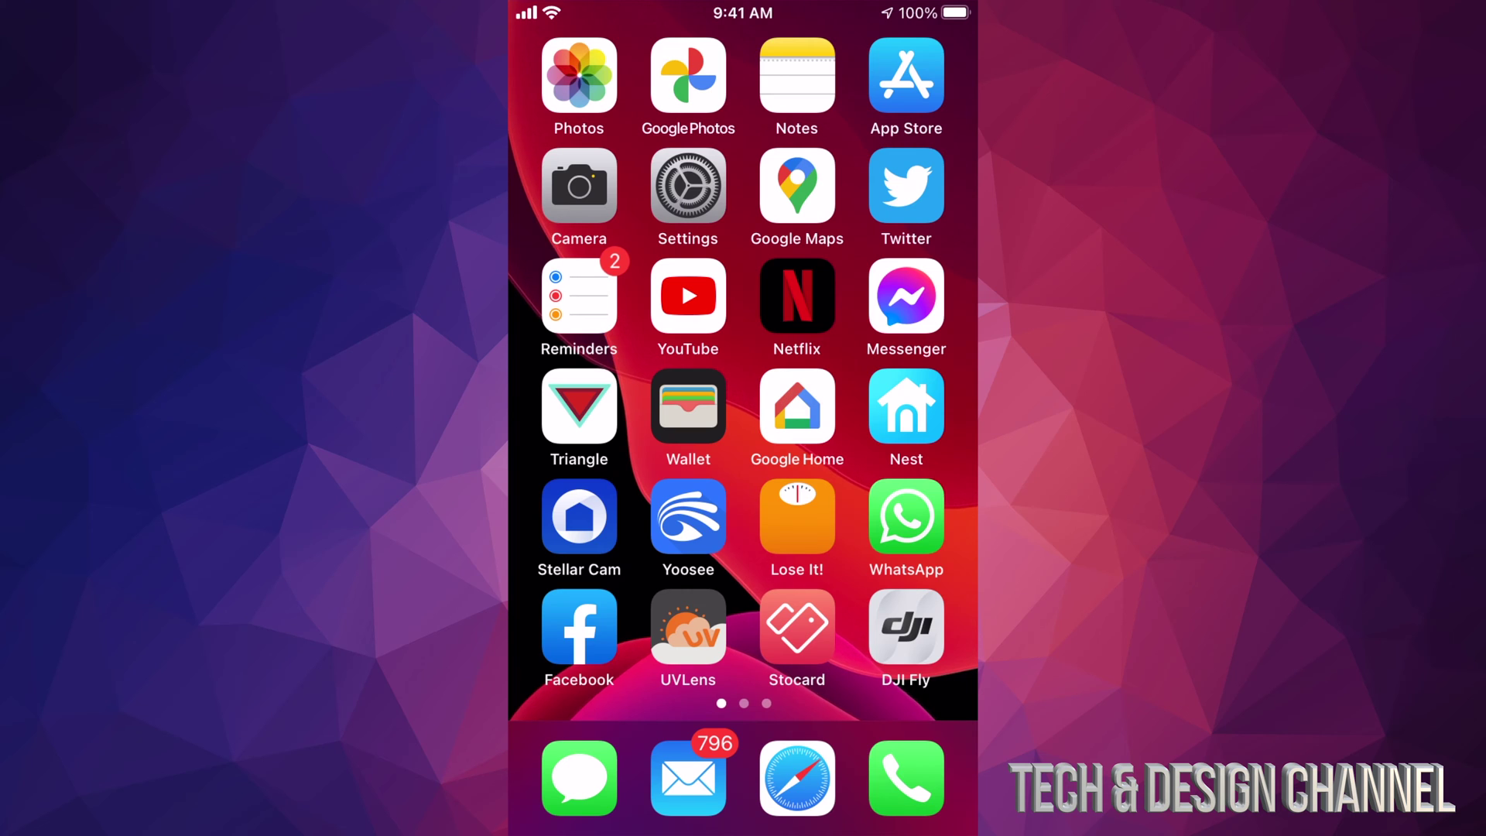
pyautogui.click(907, 406)
pyautogui.hscroll(5, 744, 364)
pyautogui.hscroll(5, 744, 364)
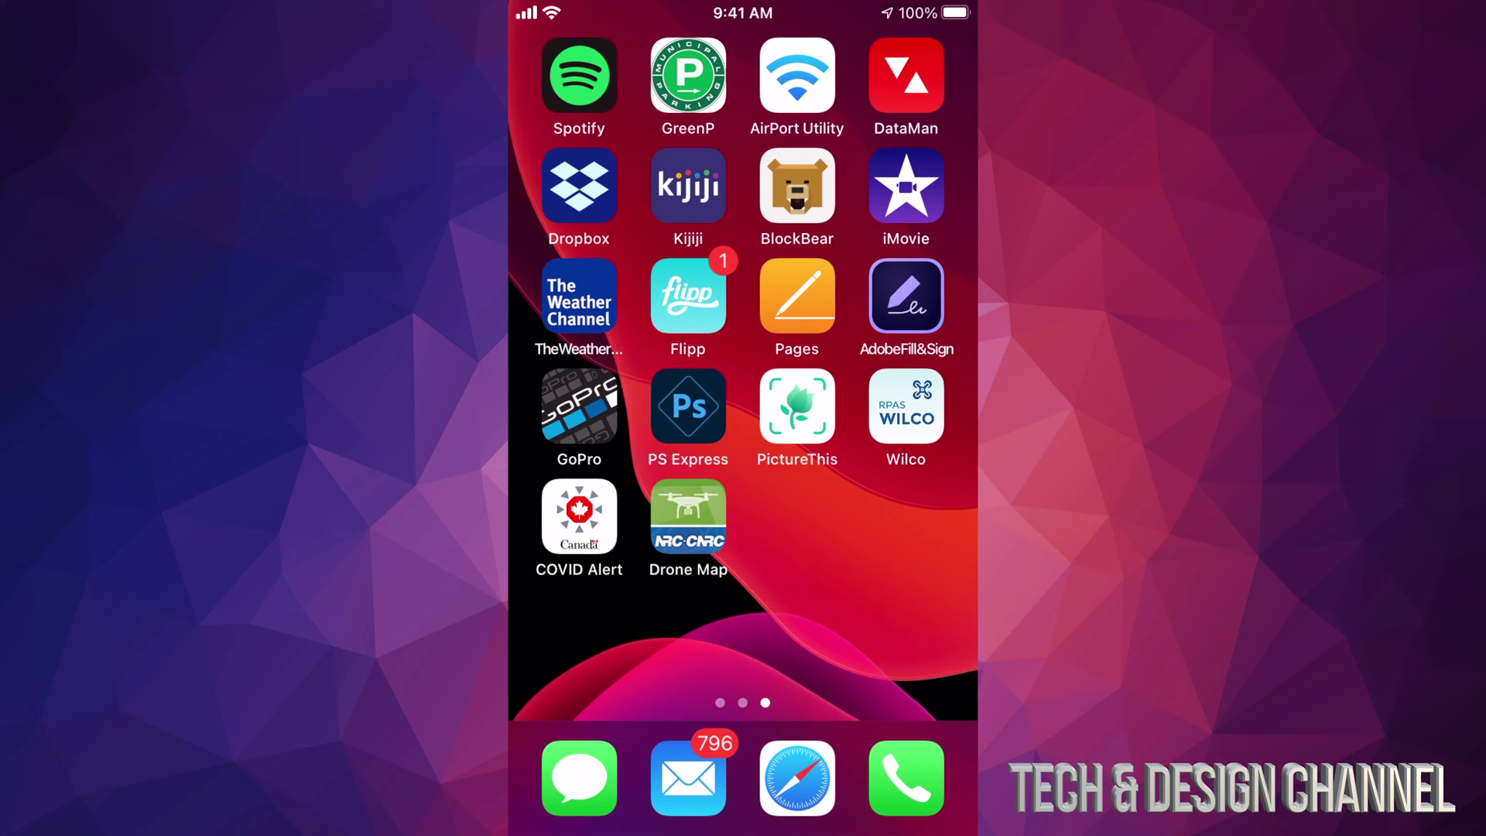
pyautogui.moveTo(588, 387); pyautogui.dragTo(898, 386)
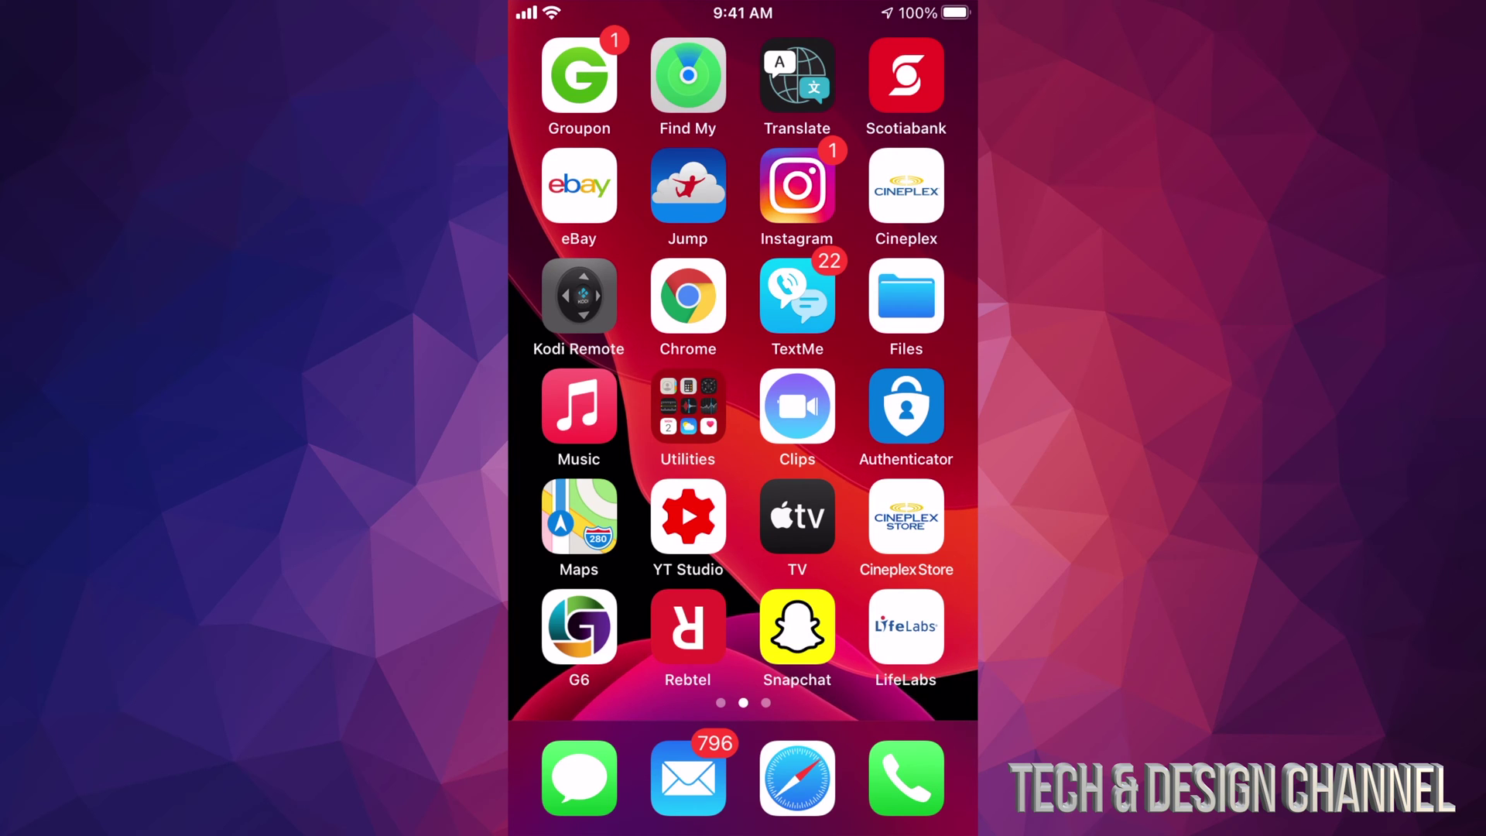
pyautogui.moveTo(618, 387); pyautogui.dragTo(890, 387)
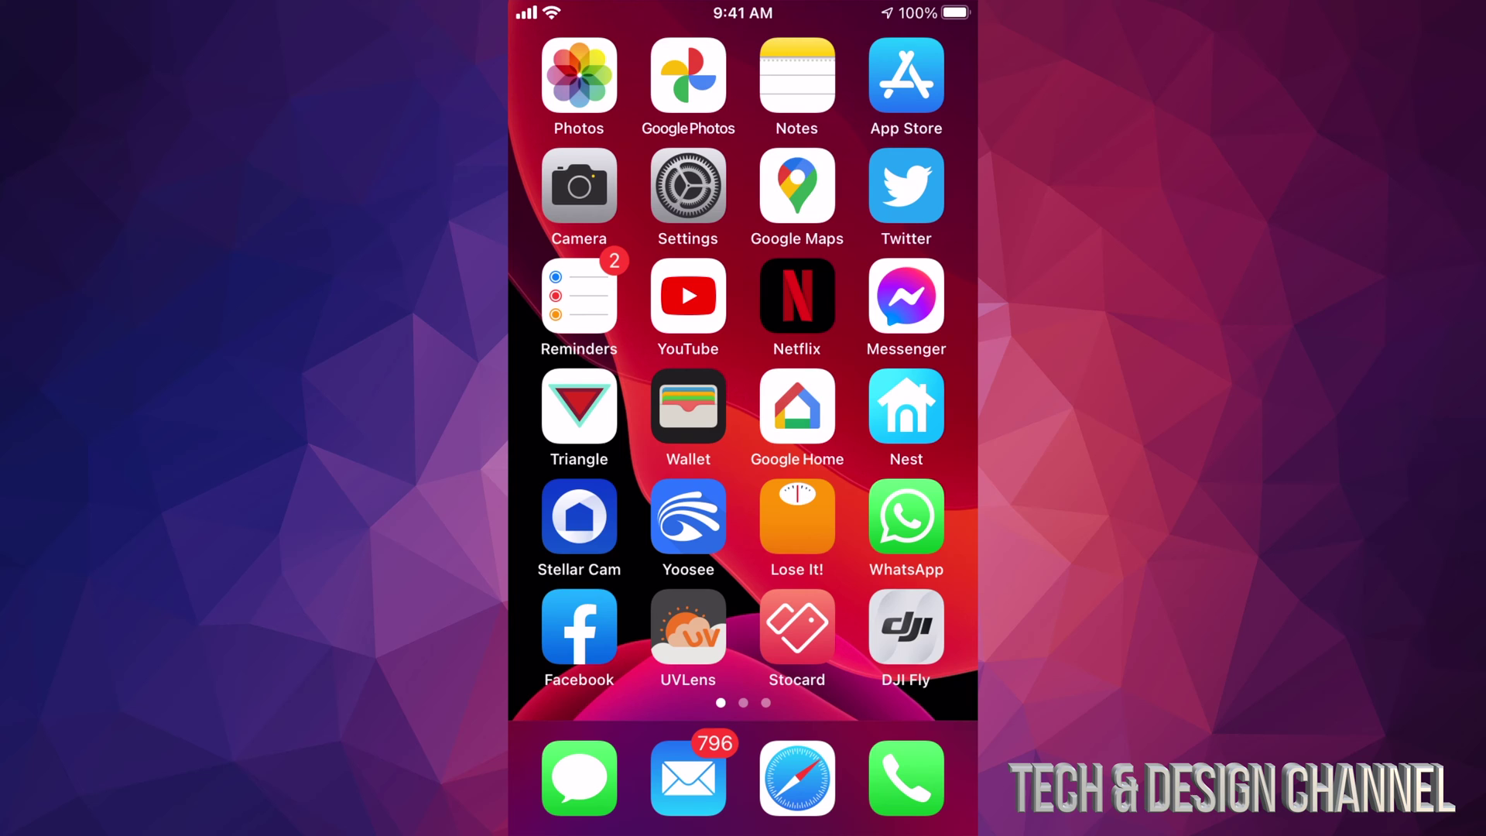
# Reopen the App Store's Account page and begin signing in to the Apple ID.
pyautogui.click(907, 75)
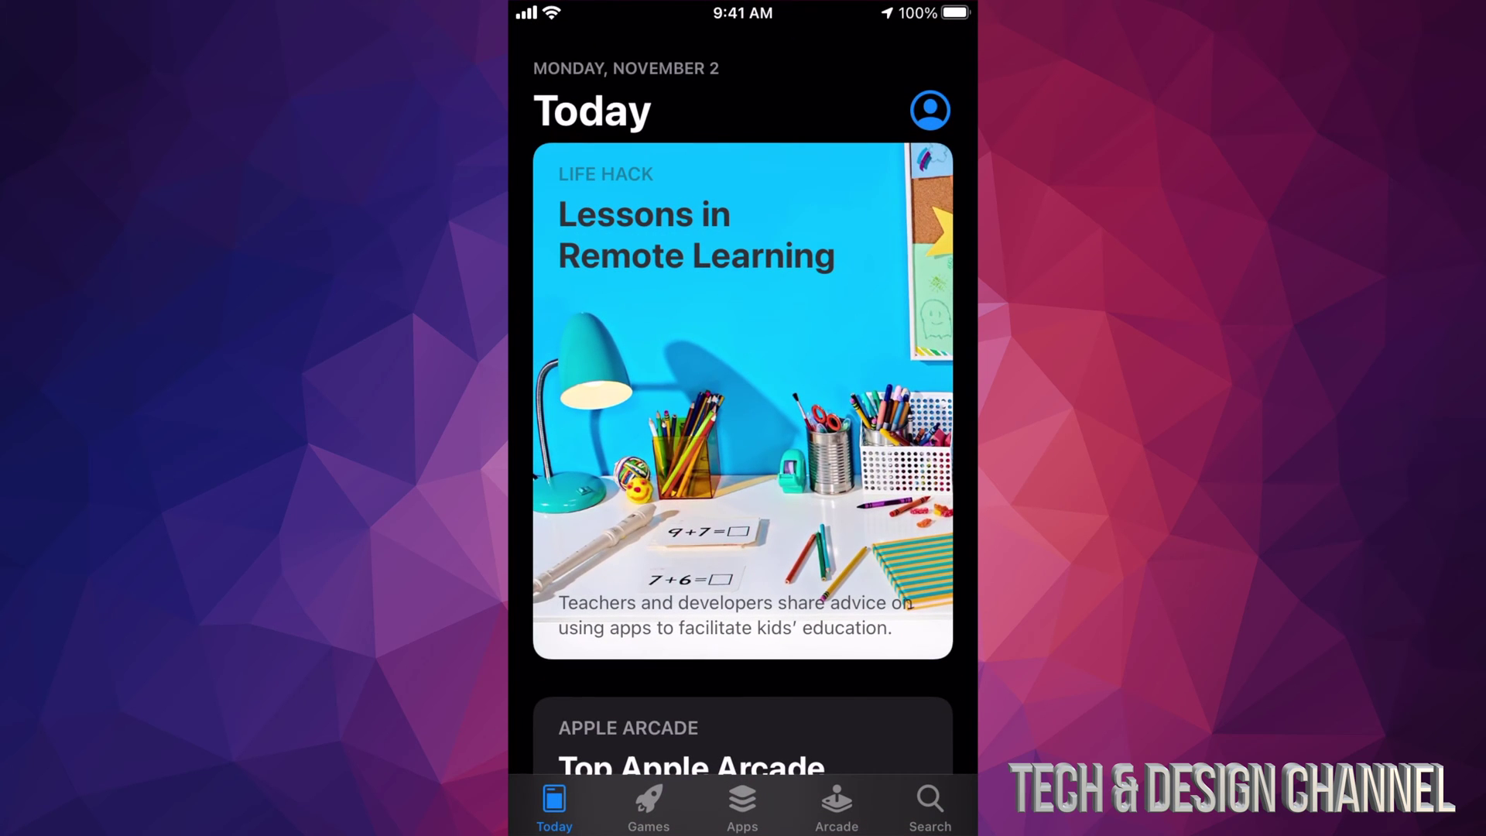
pyautogui.click(930, 111)
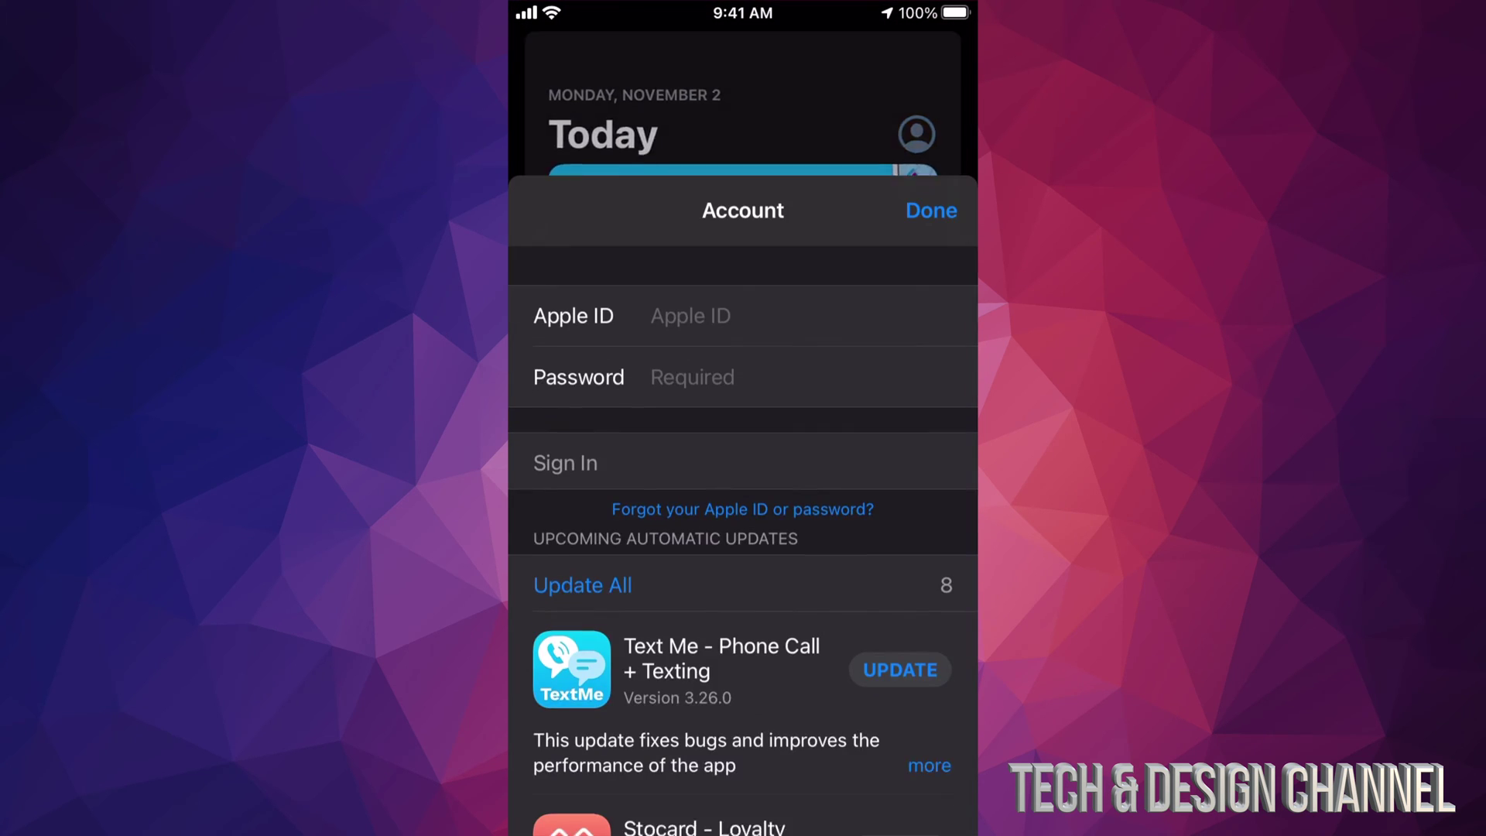
pyautogui.scroll(-1, 743, 479)
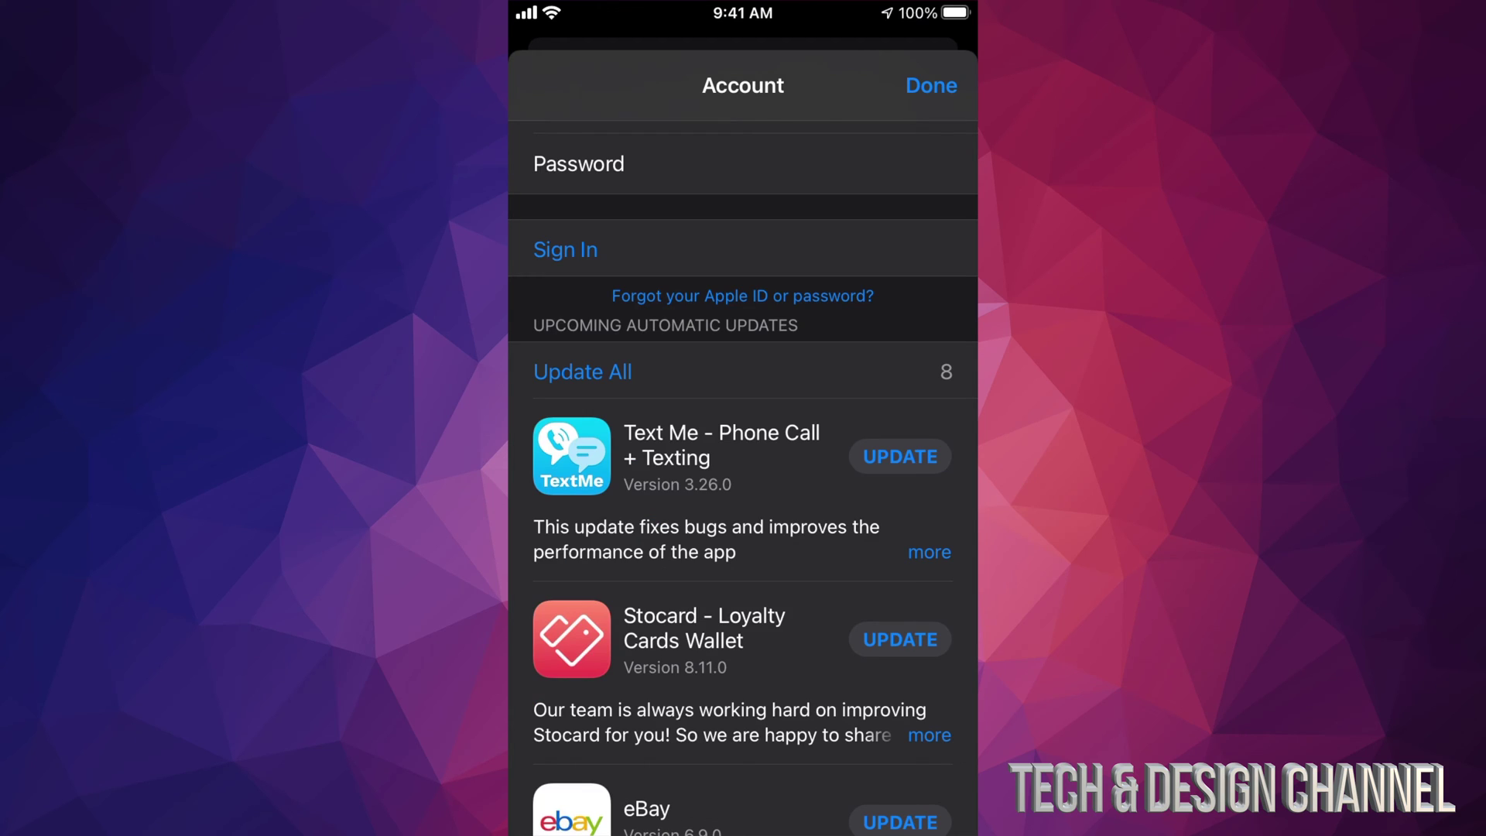
pyautogui.click(565, 250)
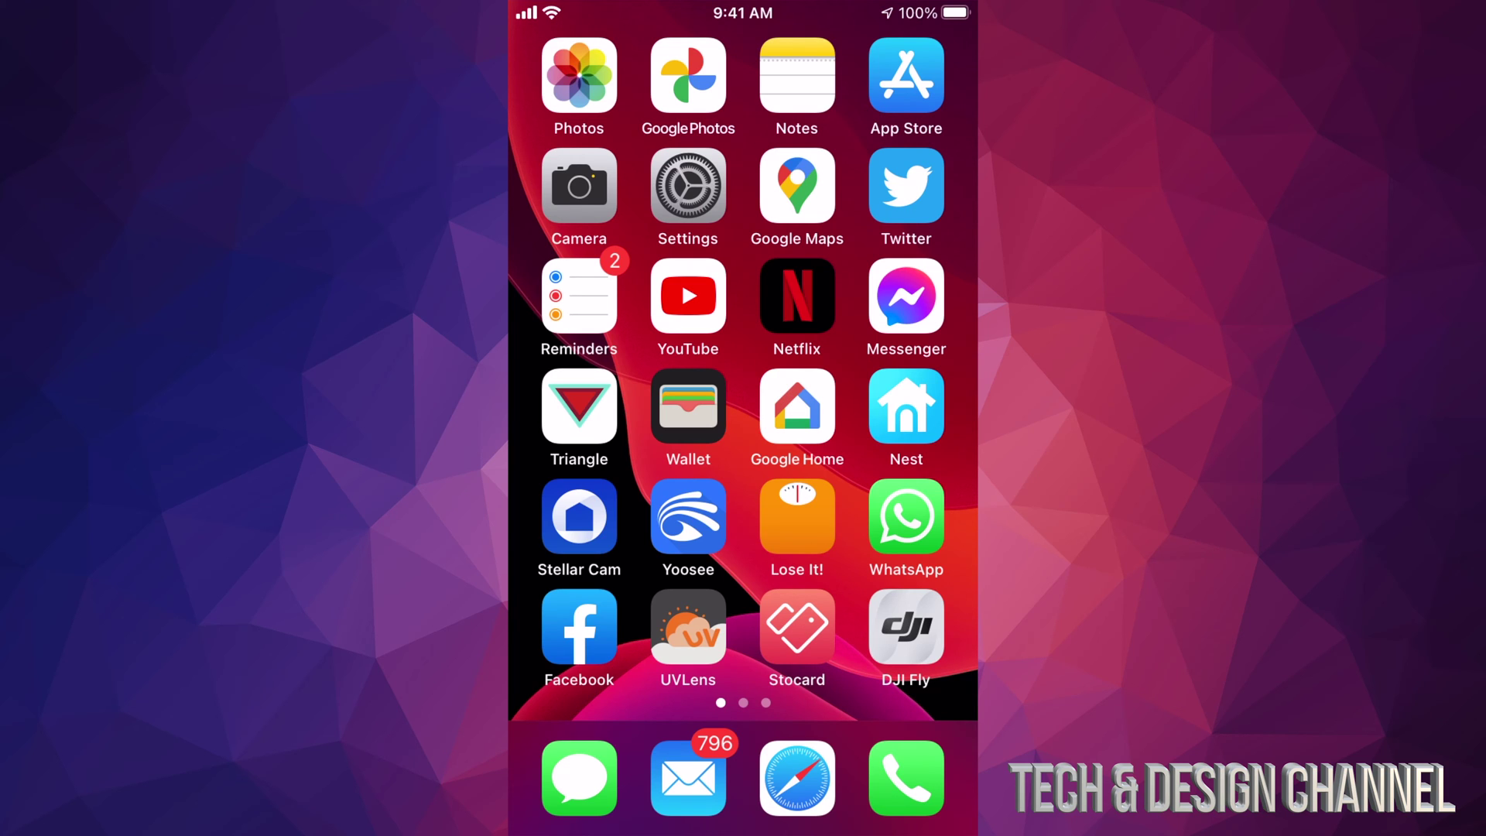
# Go to Settings > General and scroll down to Reset and Shut Down.
pyautogui.click(689, 186)
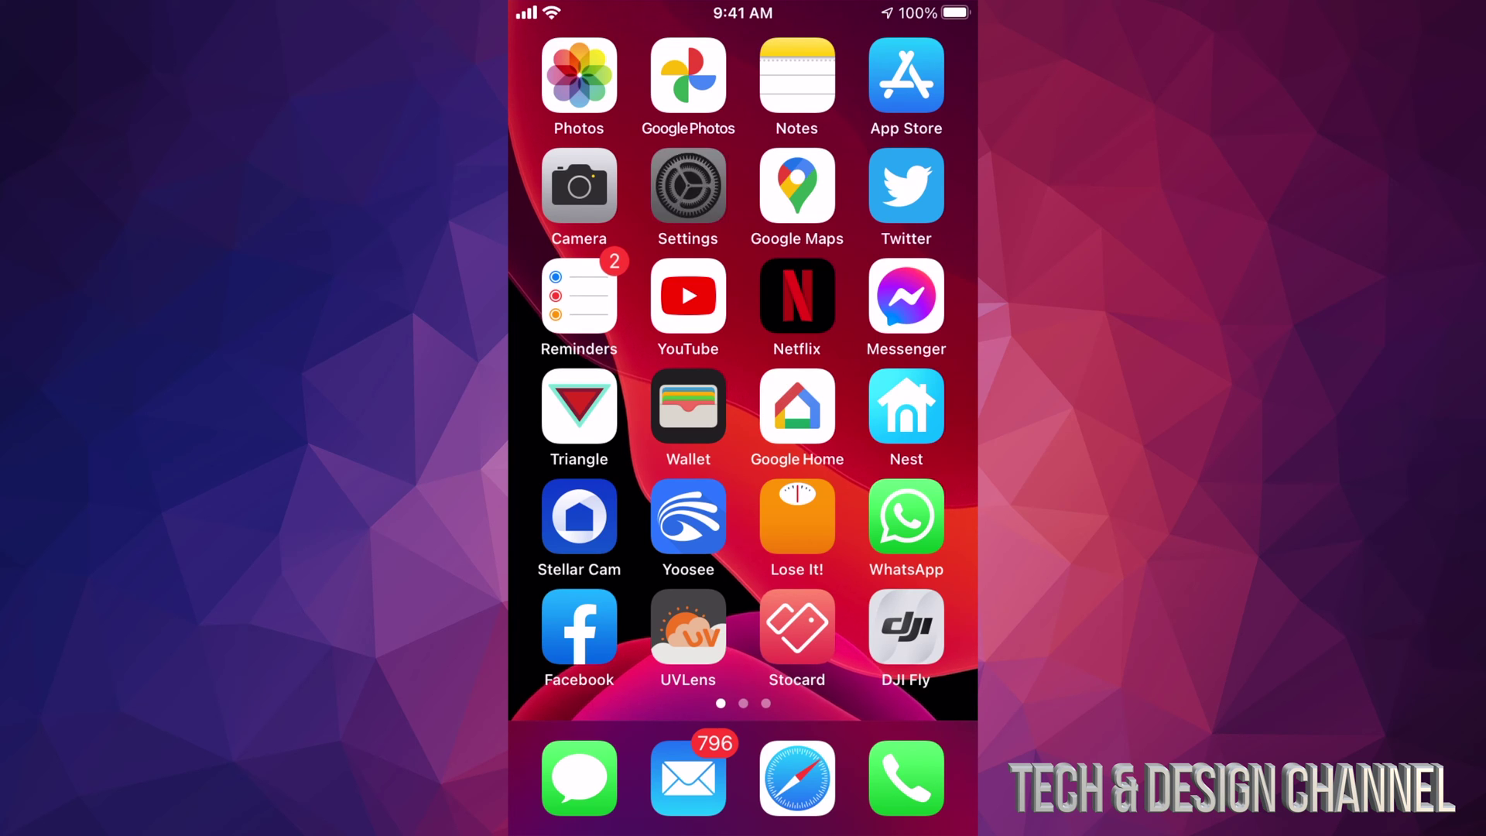
pyautogui.scroll(-5, 744, 465)
pyautogui.scroll(-1, 743, 465)
pyautogui.scroll(-3, 744, 465)
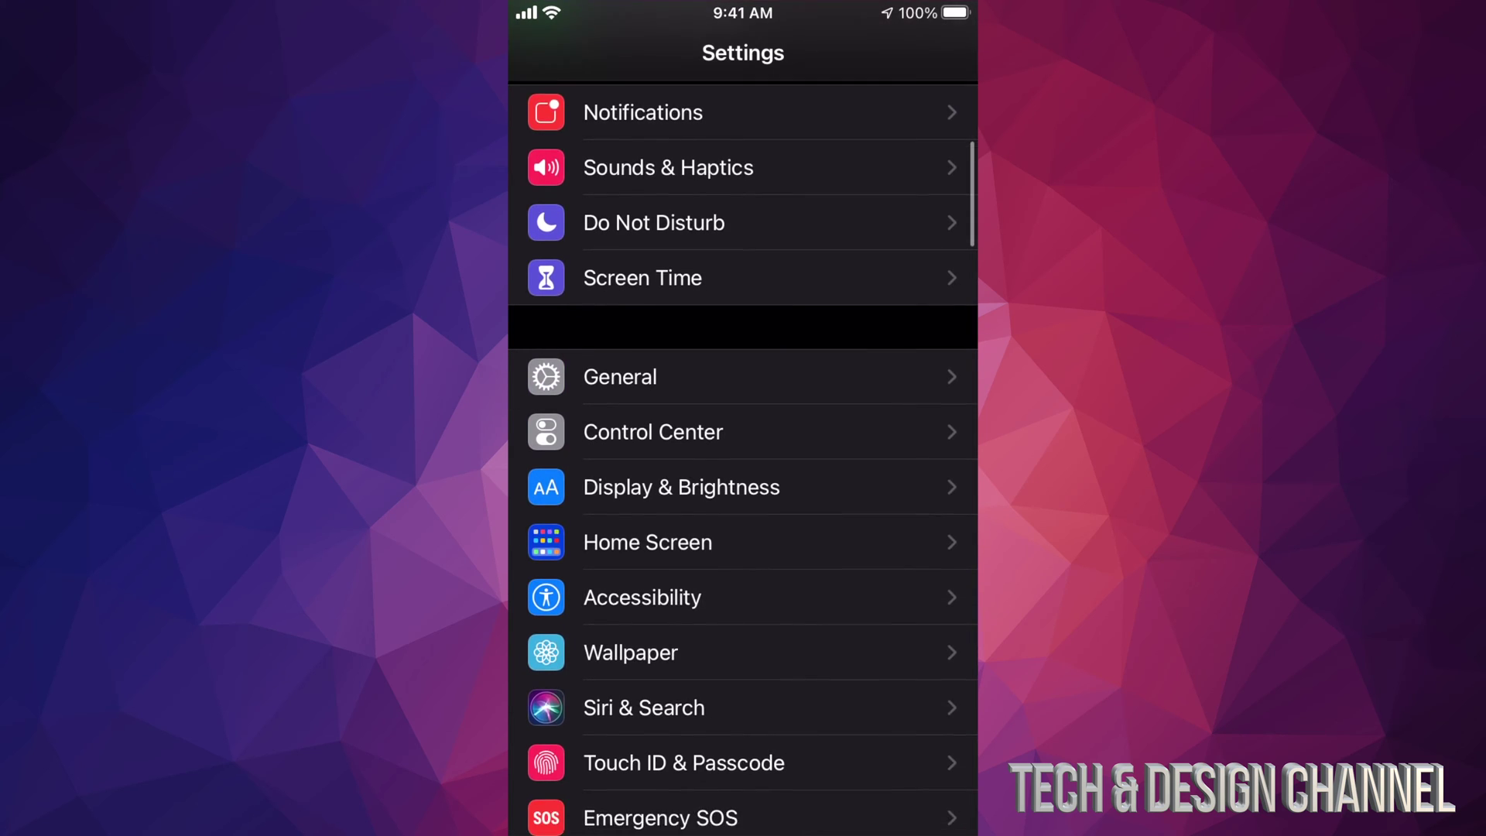
pyautogui.scroll(-2, 743, 465)
pyautogui.scroll(-1, 742, 465)
pyautogui.click(620, 172)
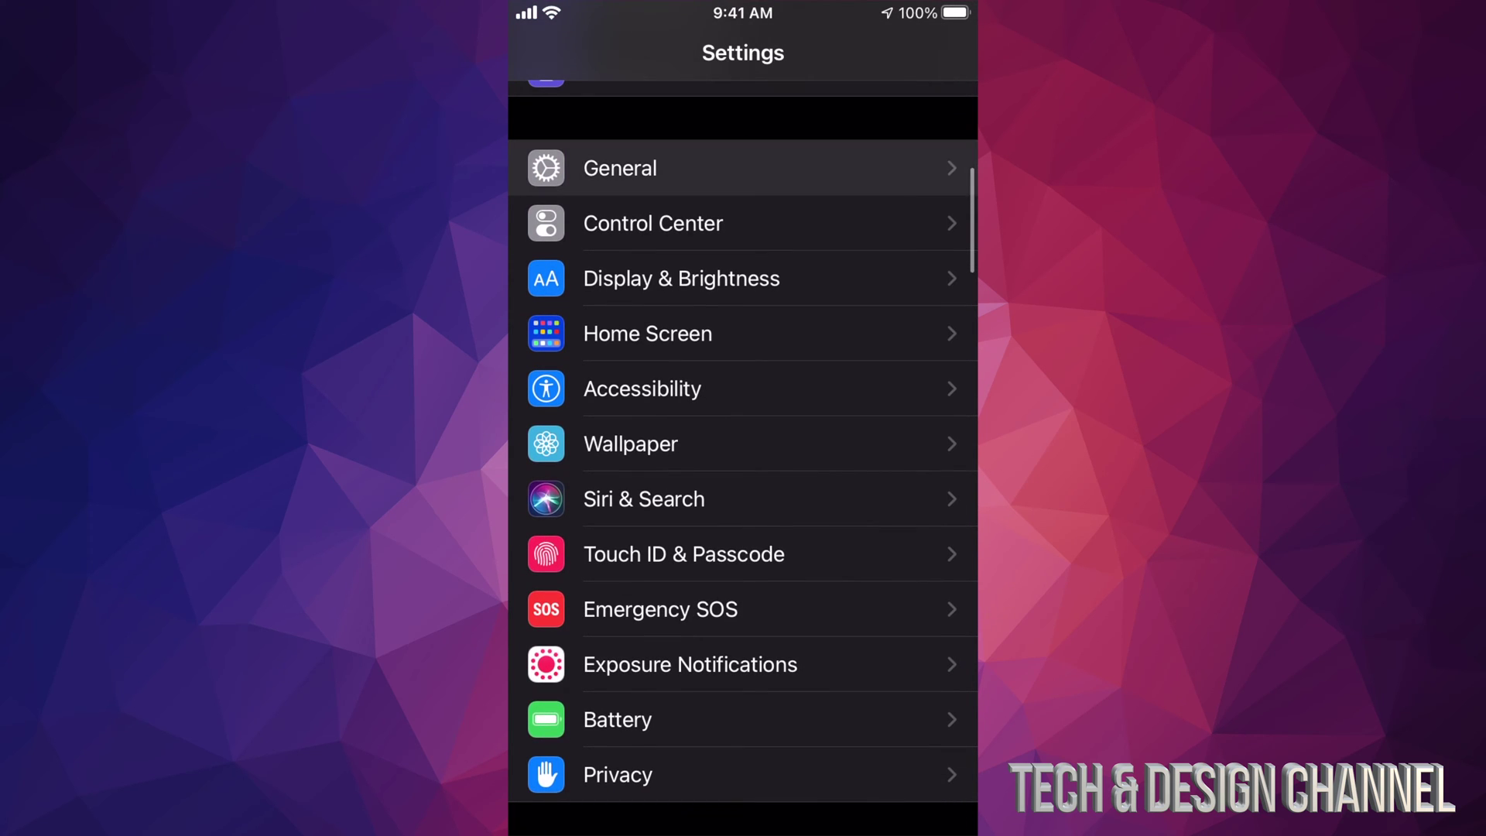
pyautogui.scroll(-2, 743, 465)
pyautogui.scroll(-7, 743, 465)
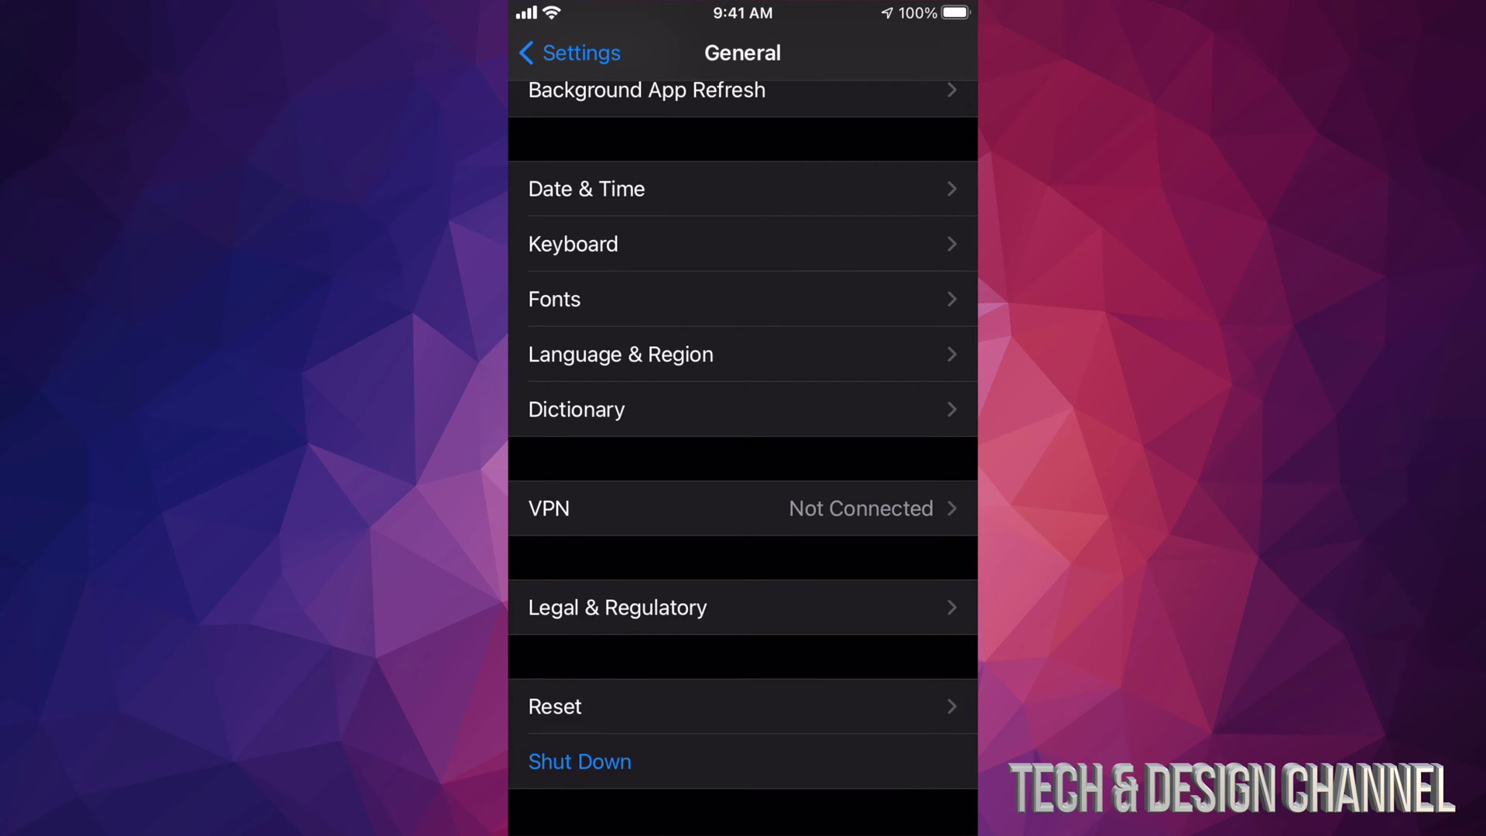
# Open the Reset page from Settings > General.
pyautogui.click(554, 707)
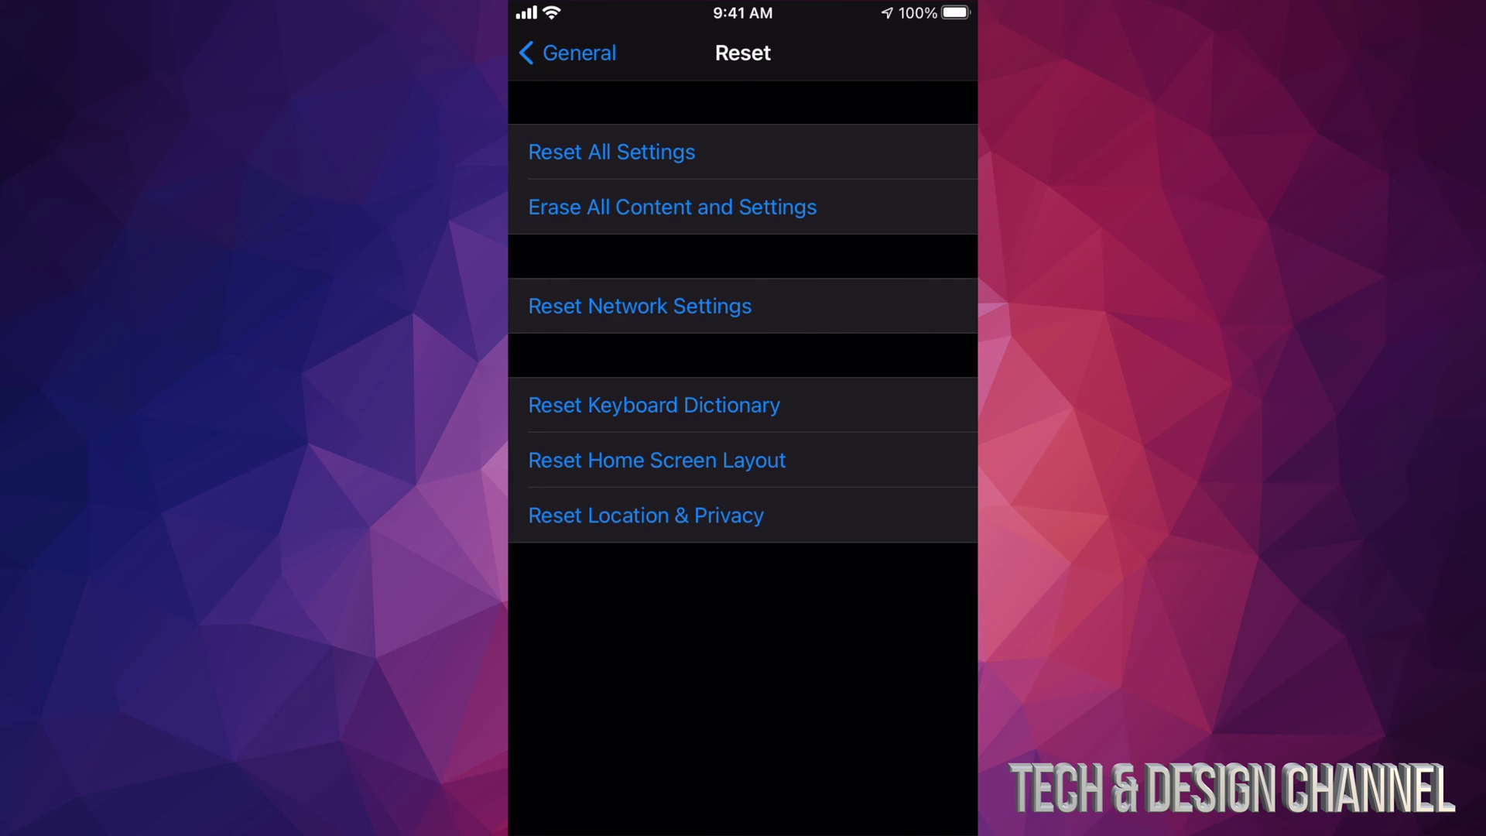
# Choose Erase All Content and Settings to bring up the not-backed-up warning.
pyautogui.click(671, 207)
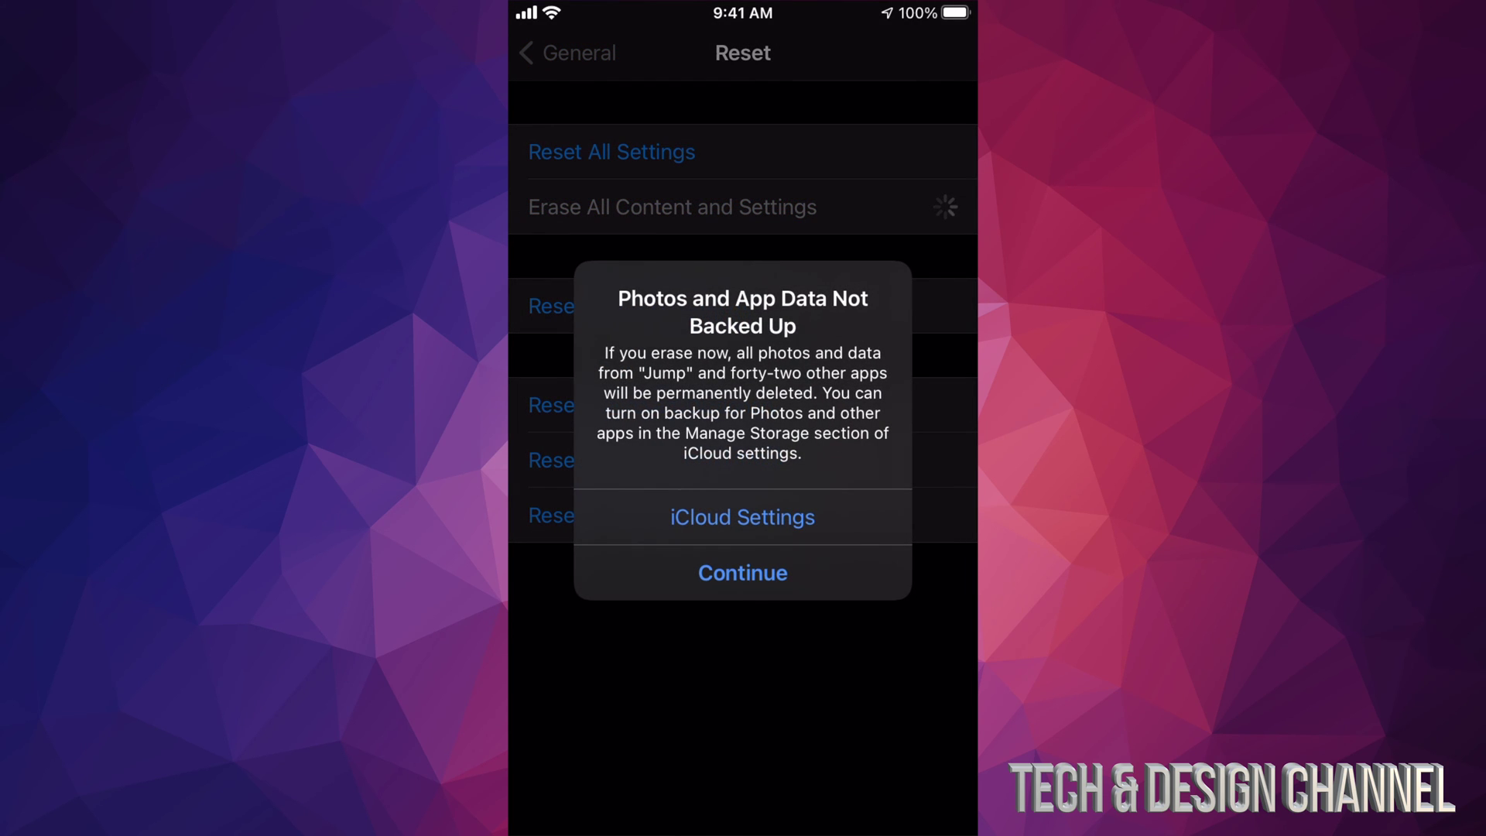